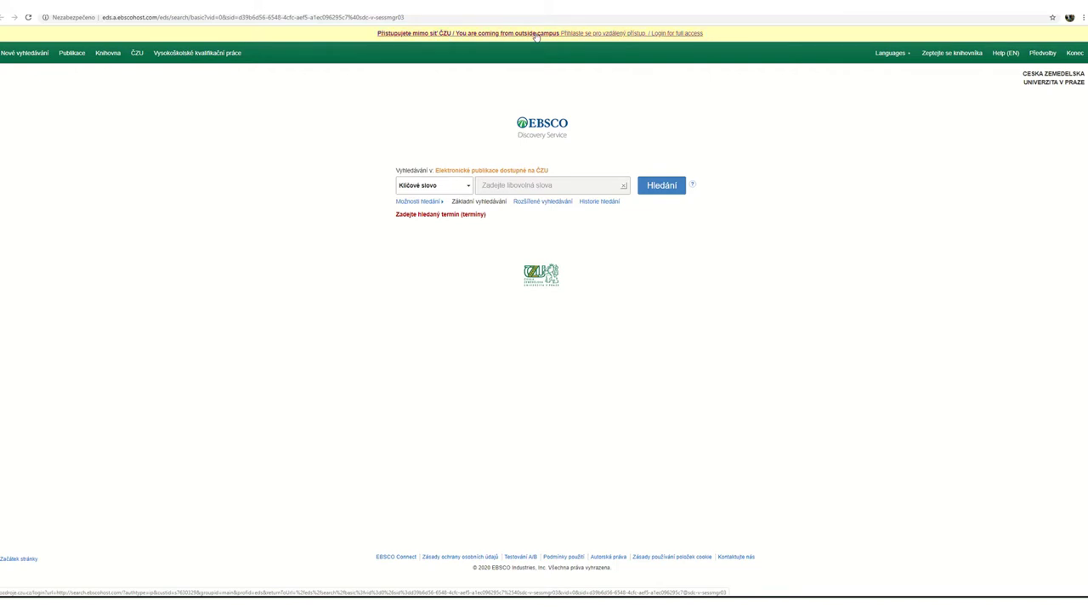
Step: Log in for remote full access from outside campus and open the advanced search form
click(537, 36)
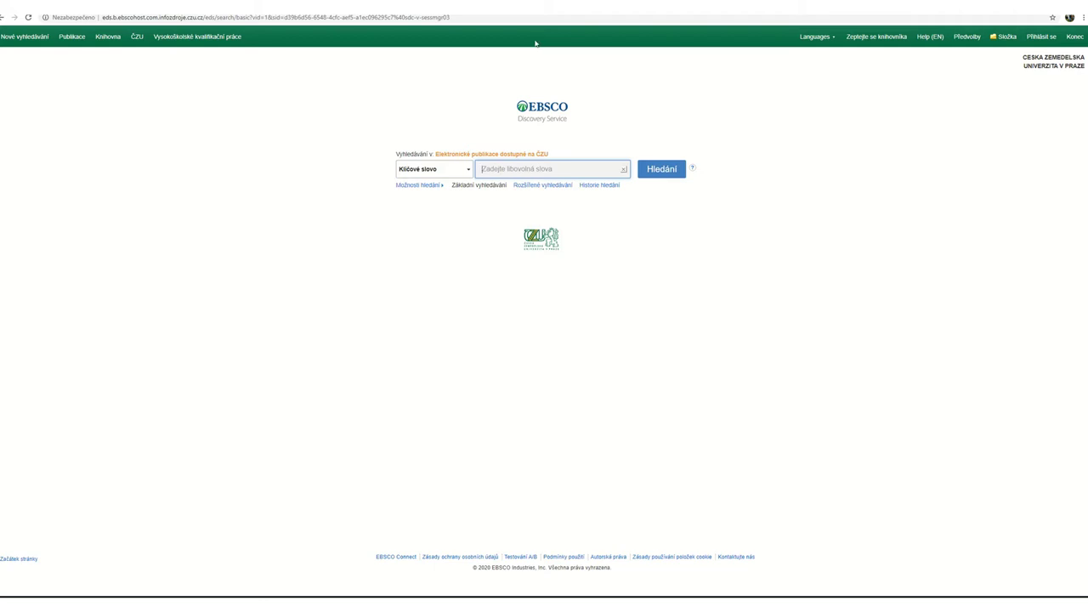
click(468, 172)
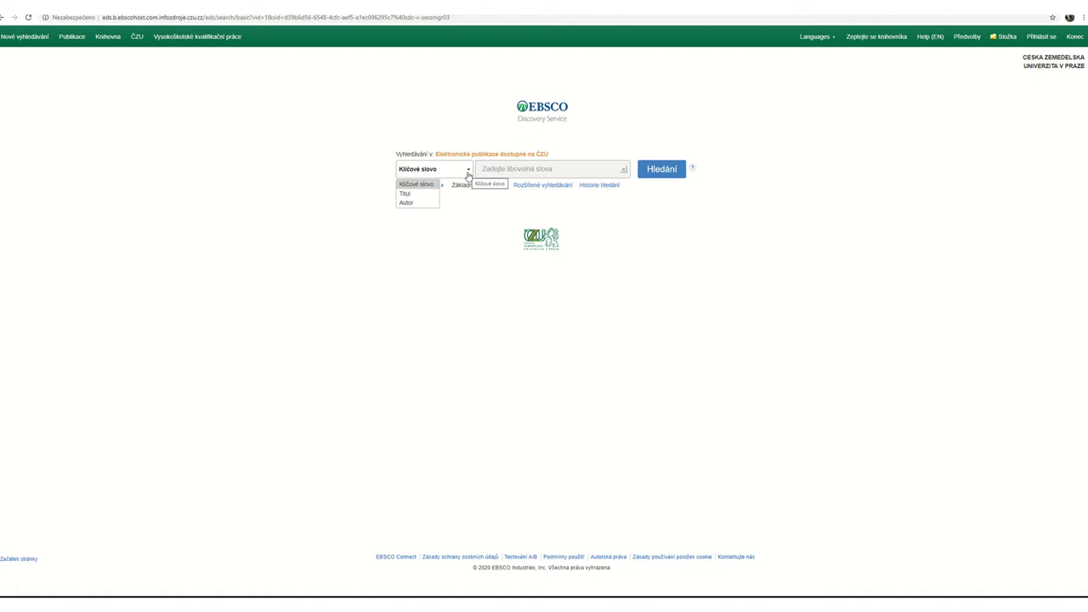
click(532, 189)
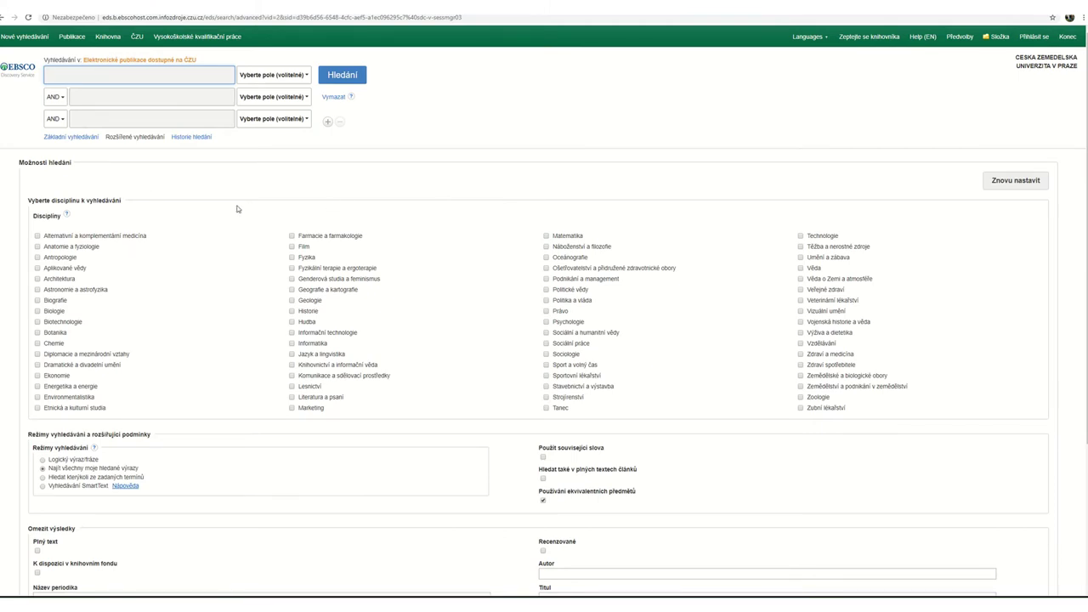
Step: Examine the advanced search options for disciplines, search modes and result limits
scroll(161, 212, down, 3)
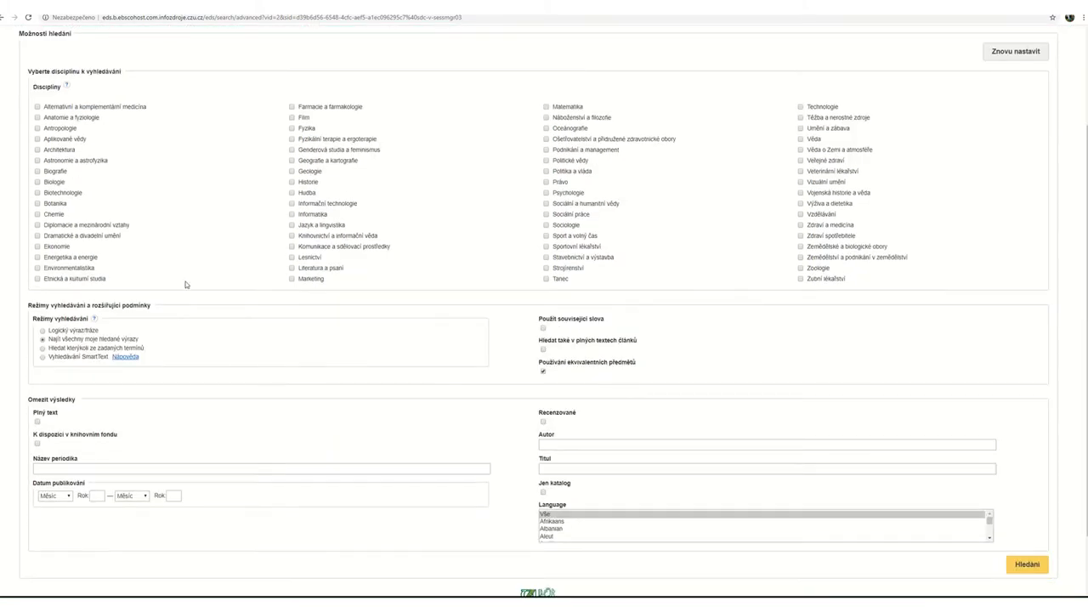
scroll(219, 338, down, 2)
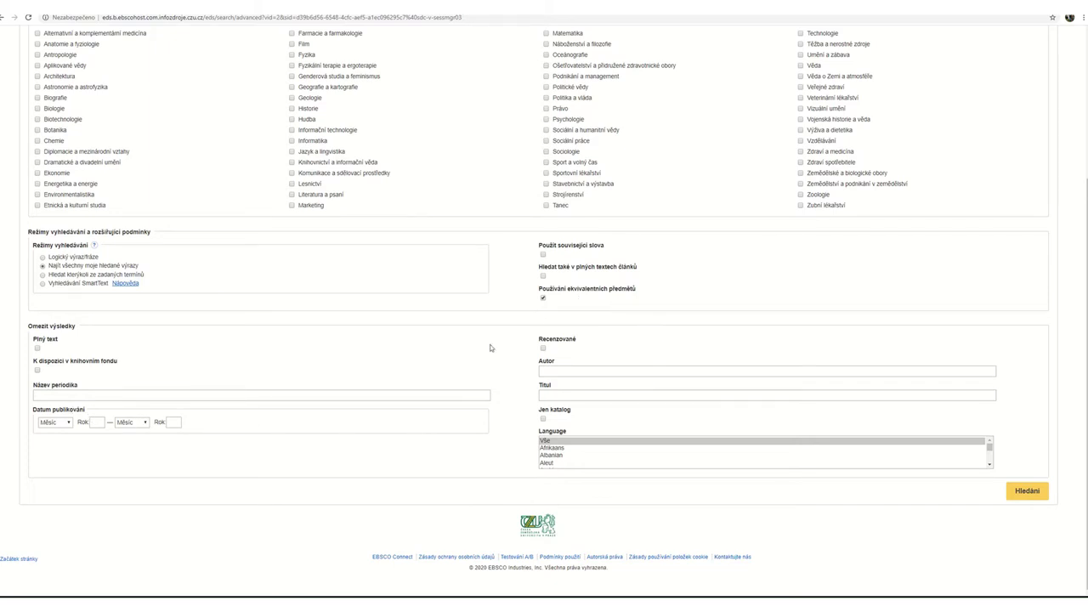
scroll(663, 387, up, 1)
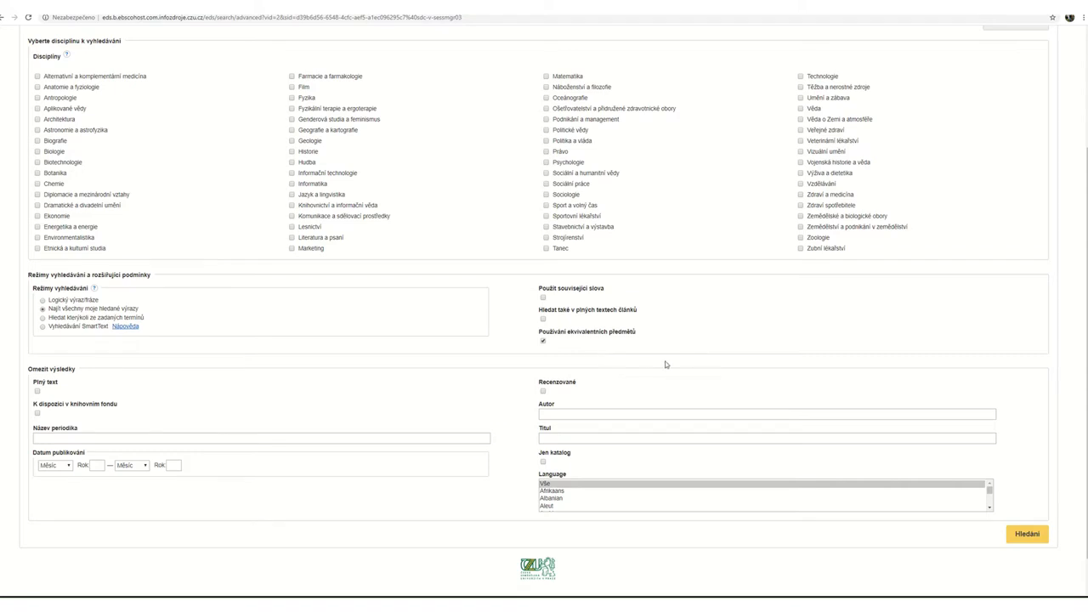
scroll(669, 361, up, 3)
scroll(669, 360, up, 1)
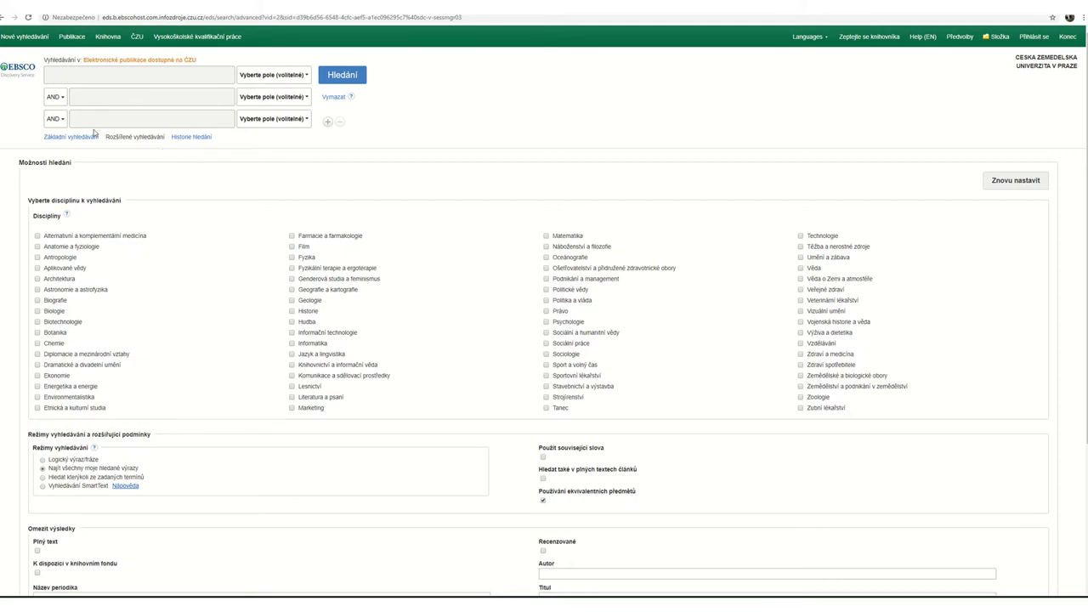
Step: Enter the exact phrase "soil structure", enclosed in quotation marks, as the first search term
click(114, 76)
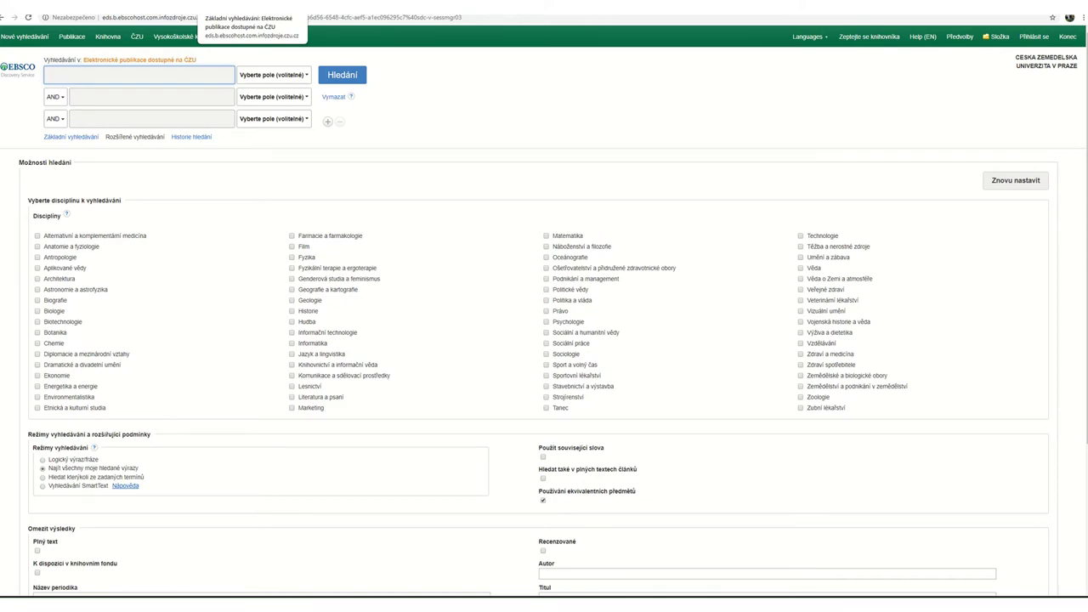
text(s)
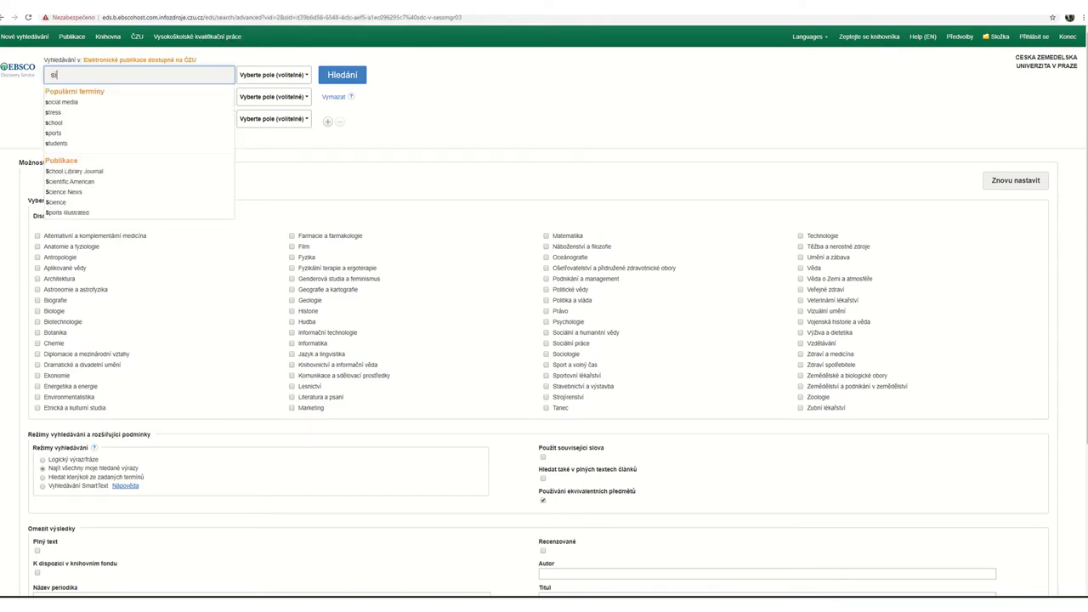
text(oil s)
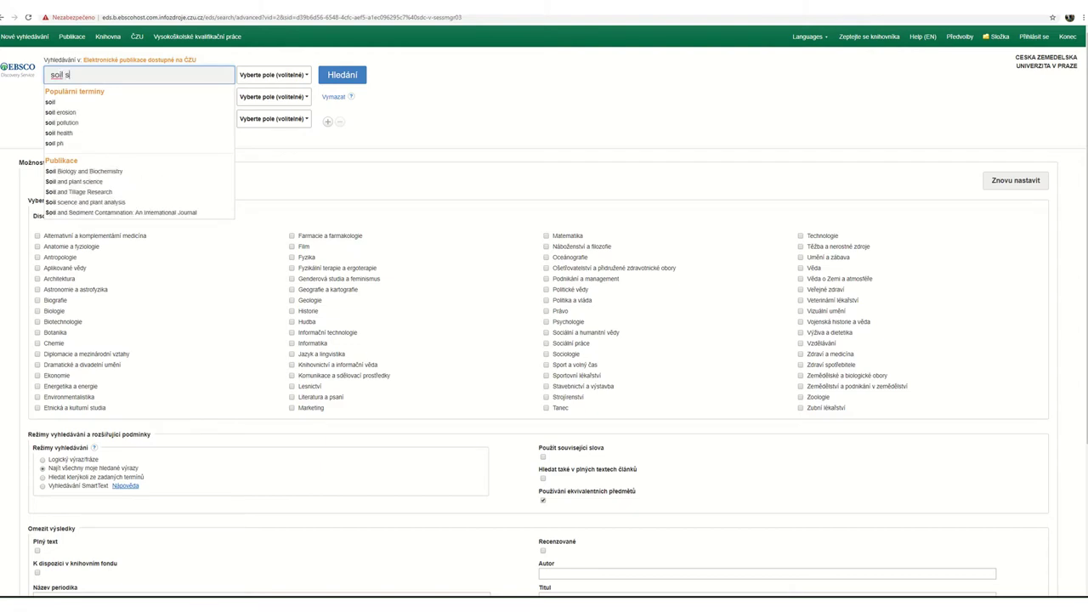
text(tructure)
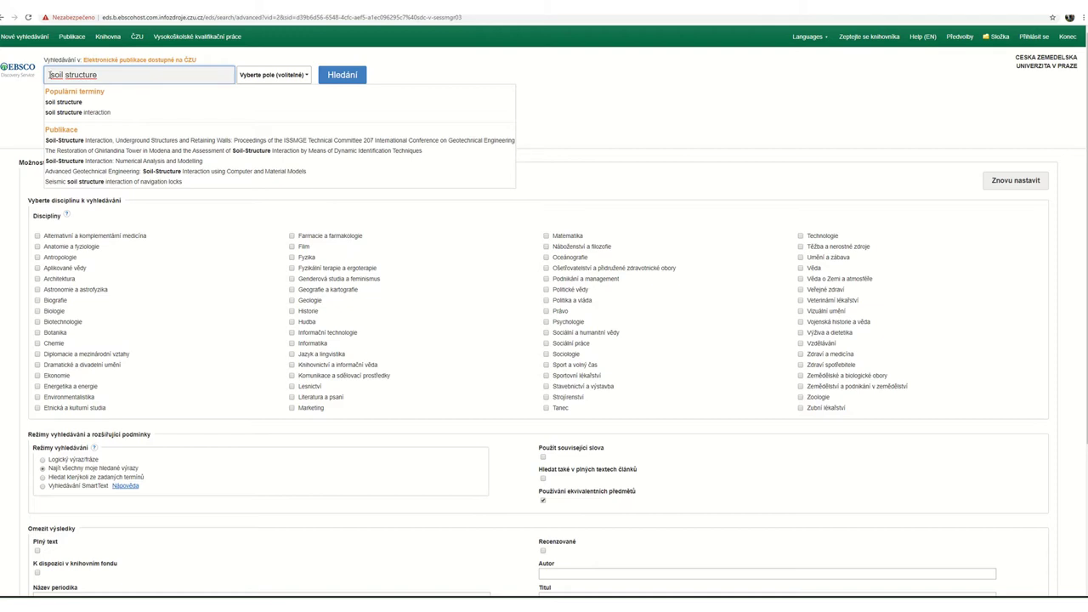
text(")
click(101, 75)
text(")
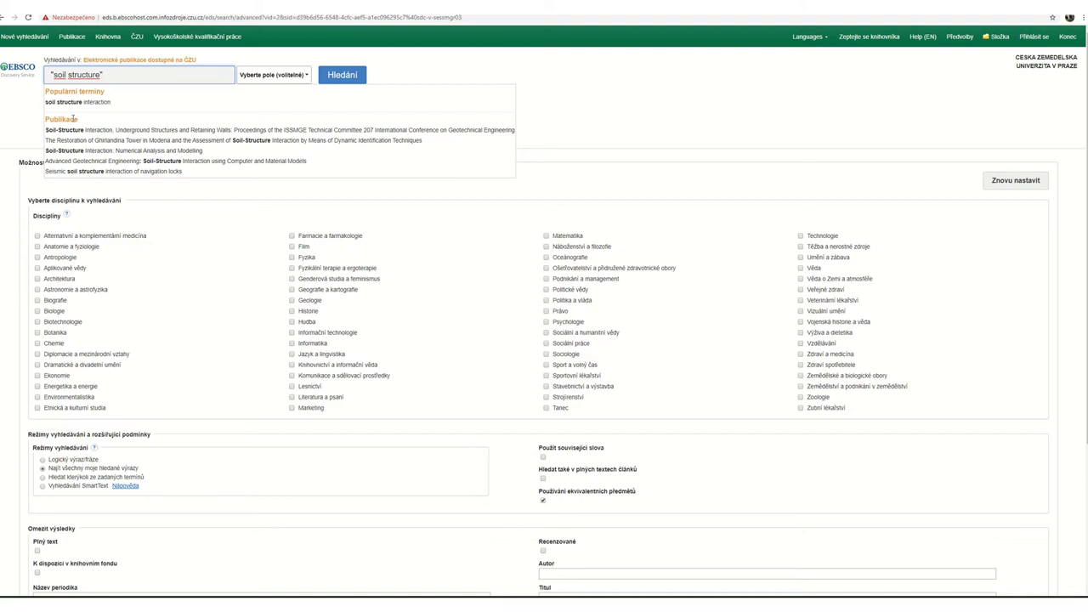
click(324, 115)
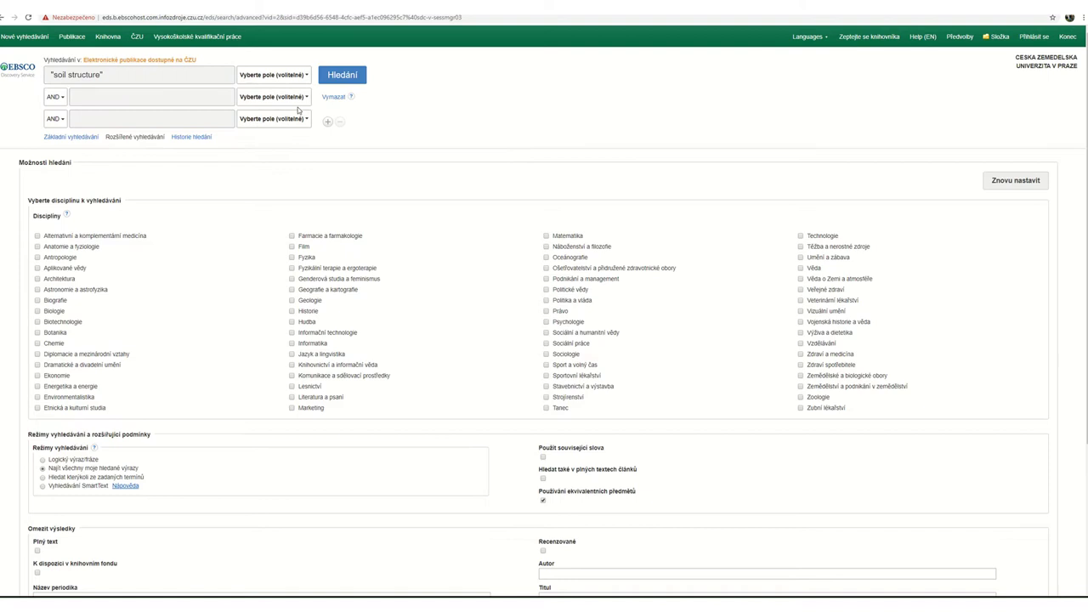
Step: Enter Fluid flow as the second search term, with an opening quotation mark and a trailing exclamation mark
click(121, 97)
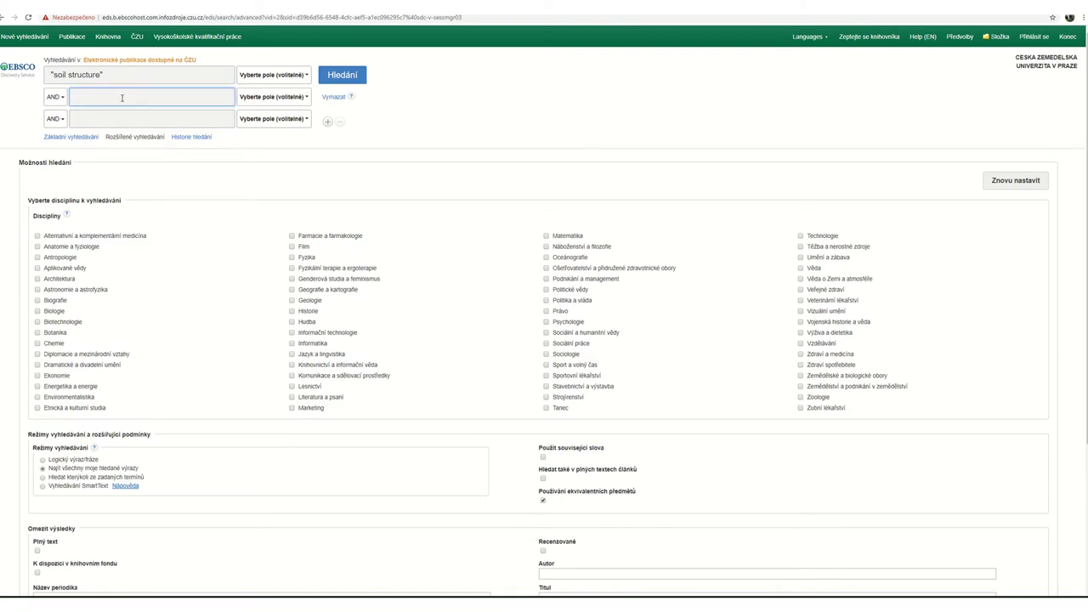
text(Fliud)
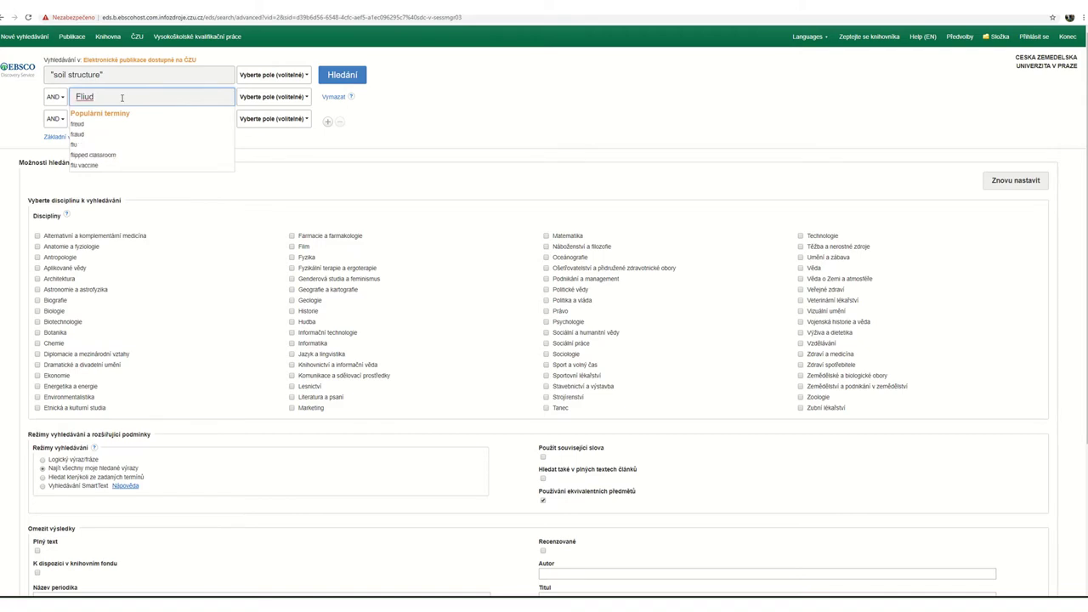
text( flow)
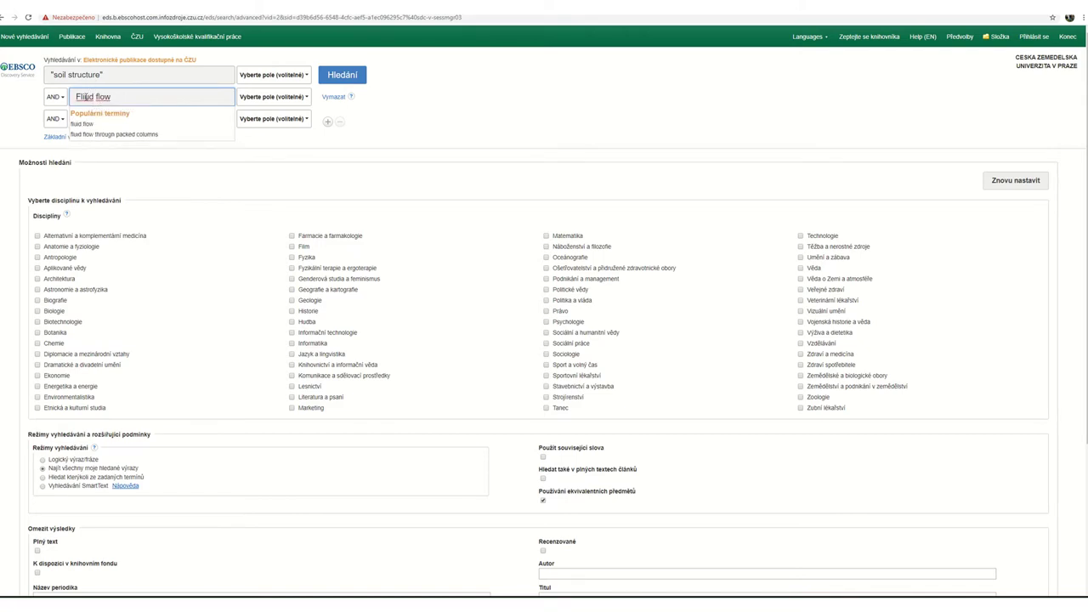
click(89, 97)
key(BackSpace)
key(Left)
text(u)
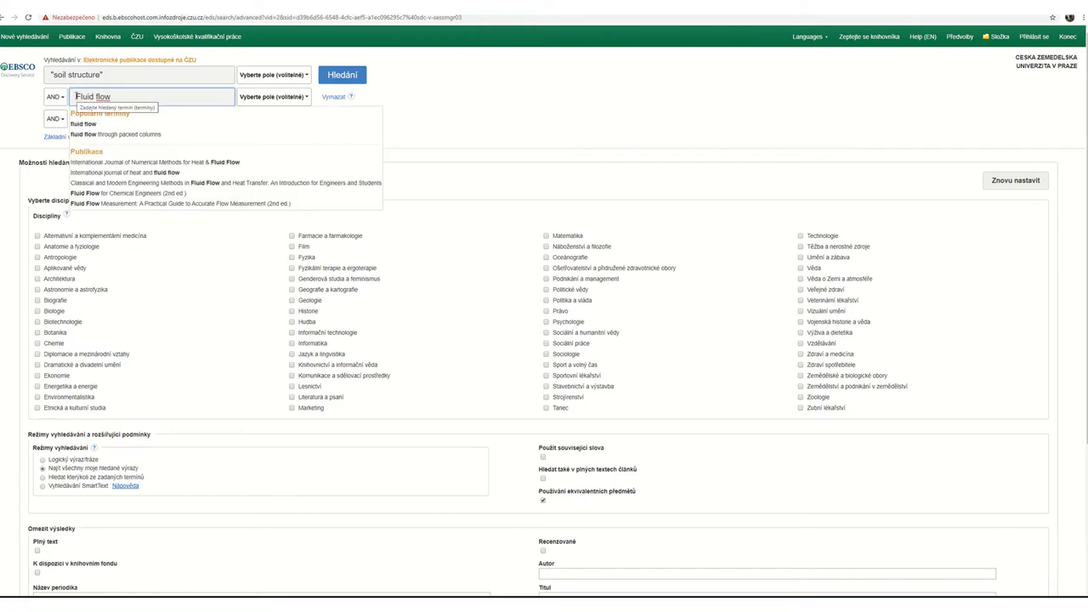
click(75, 96)
text(")
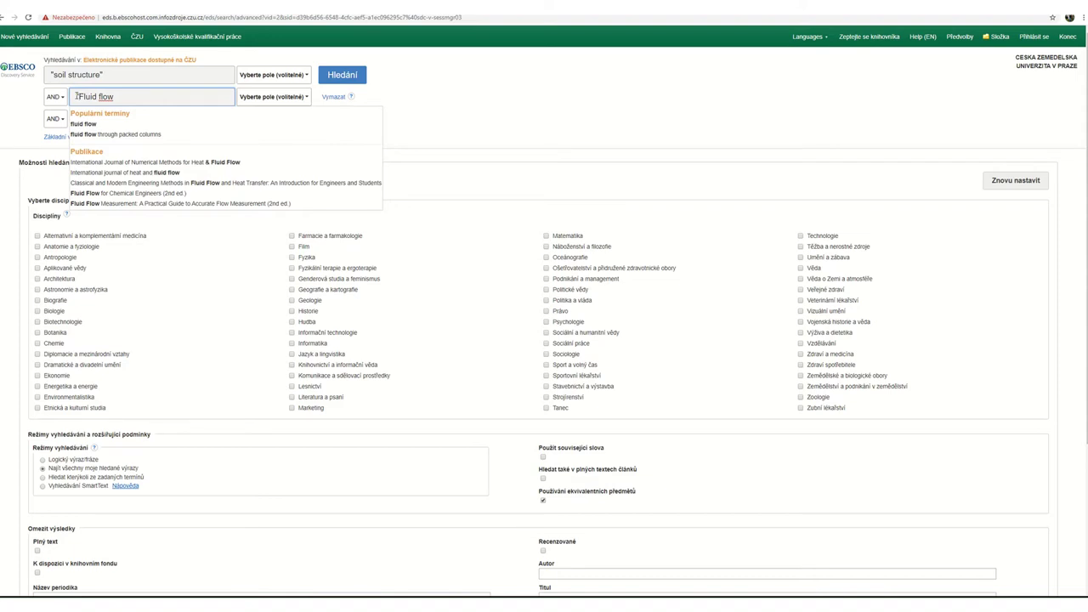
click(115, 96)
text(")
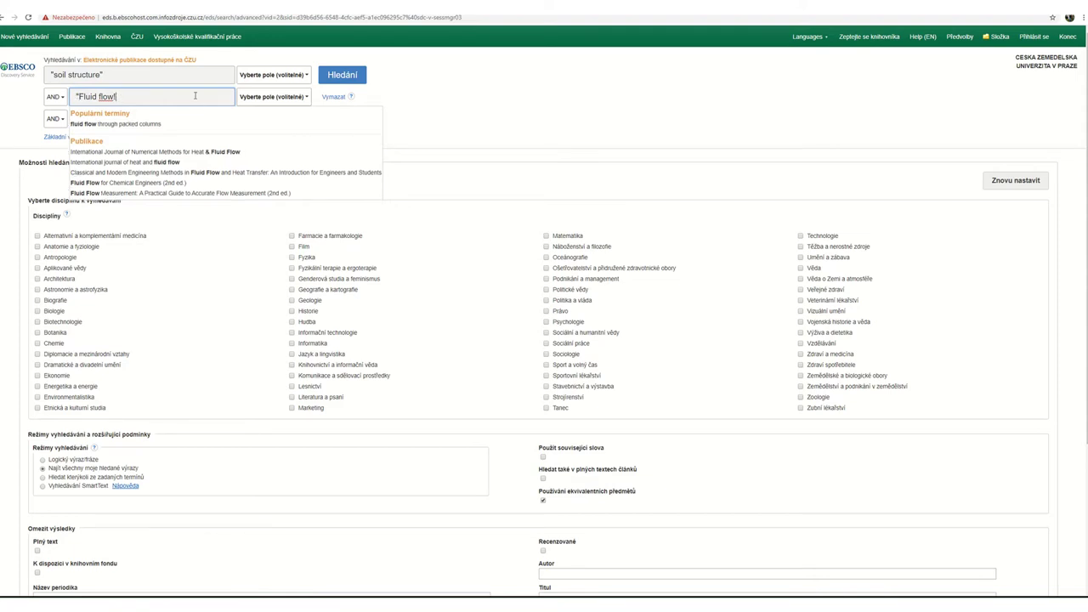
click(443, 99)
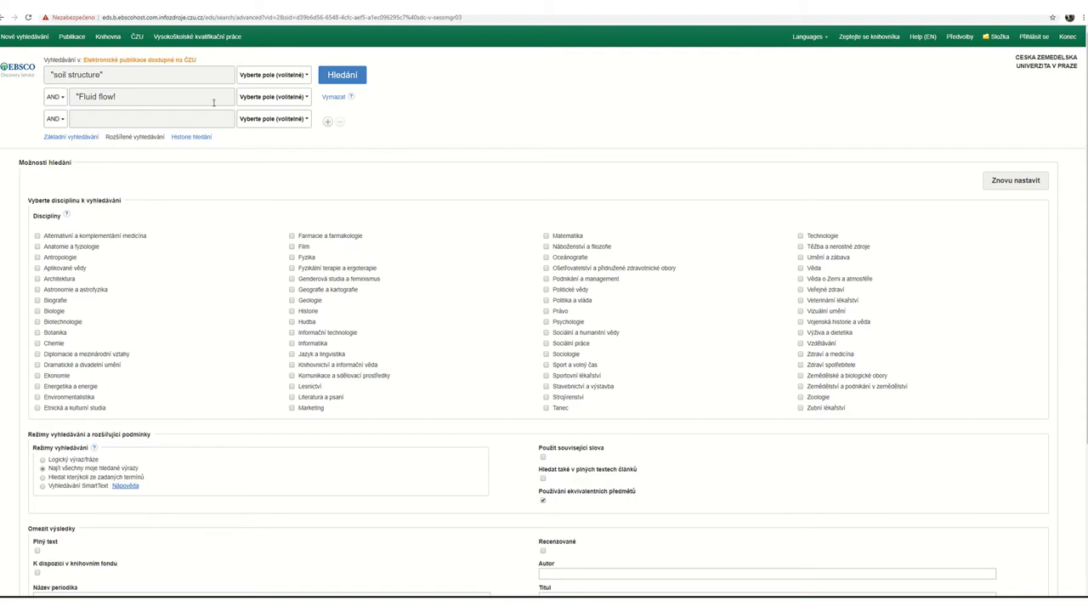
Step: Keep the AND operator for the second term and correct the phrase to "Fluid flow" with a closing quotation mark
click(56, 97)
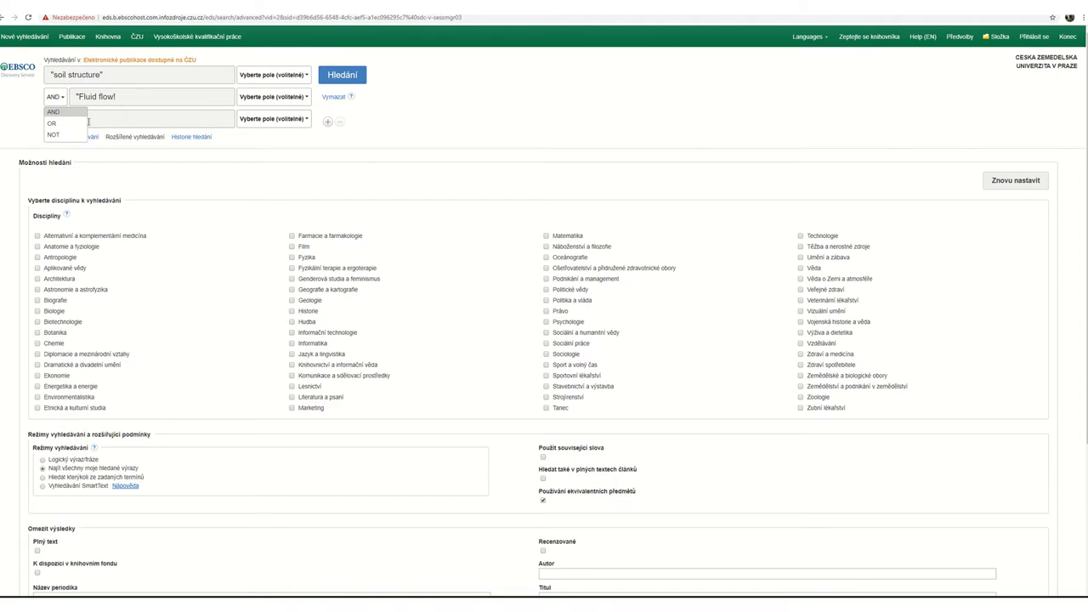
click(79, 115)
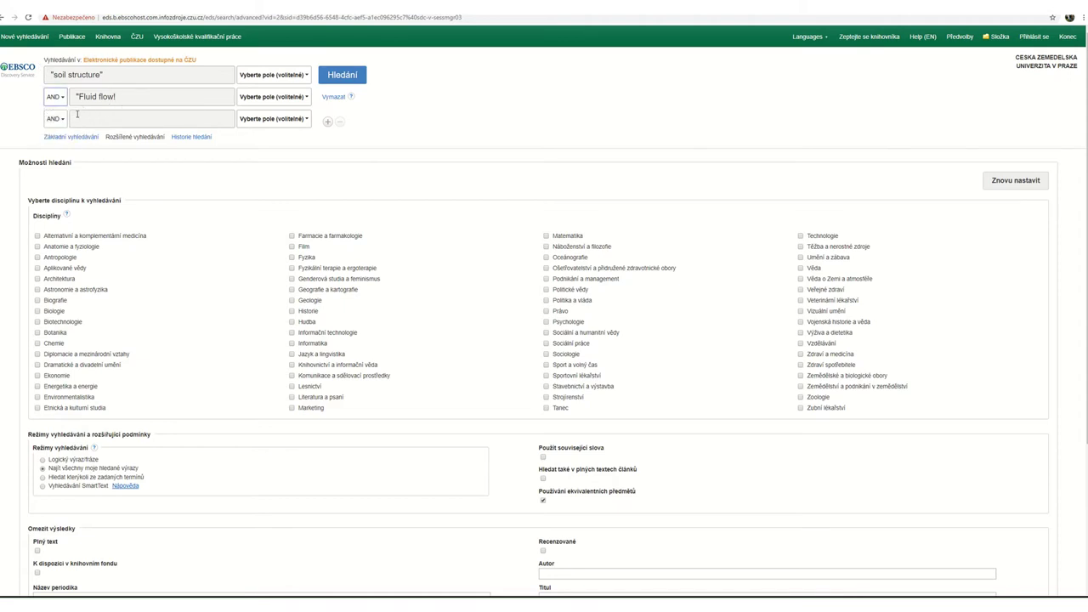
click(118, 99)
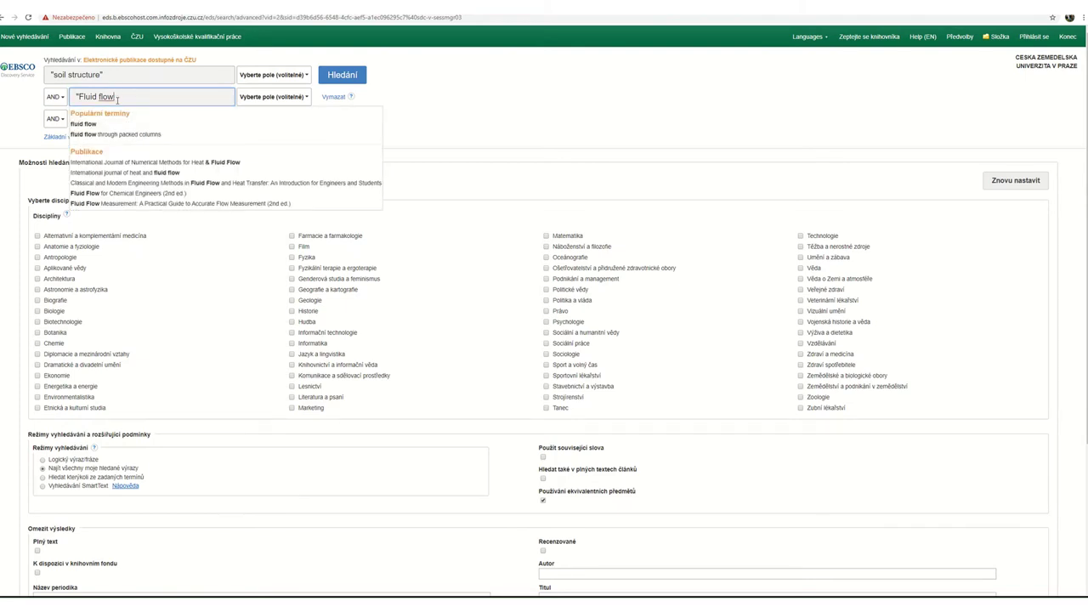
text(")
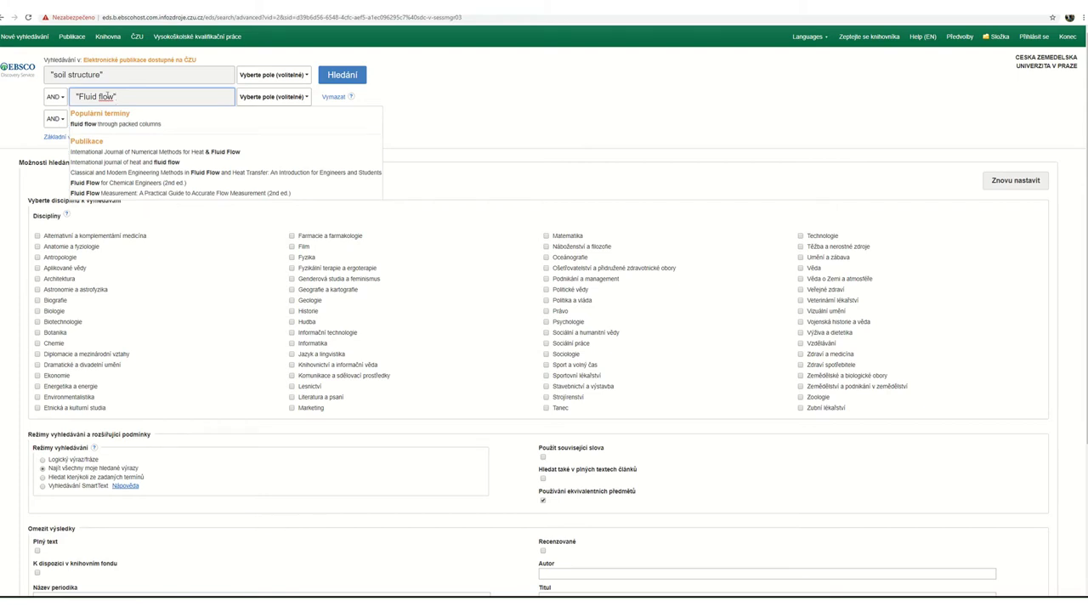
click(448, 110)
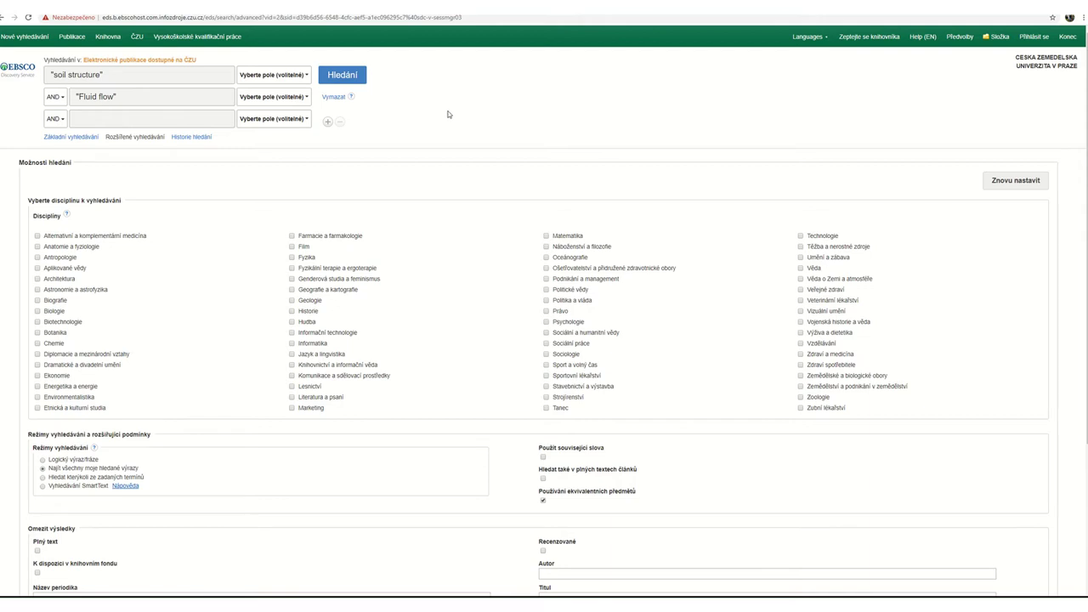
Step: Set the search field of both terms to TX Veškerý text and run the search
click(308, 76)
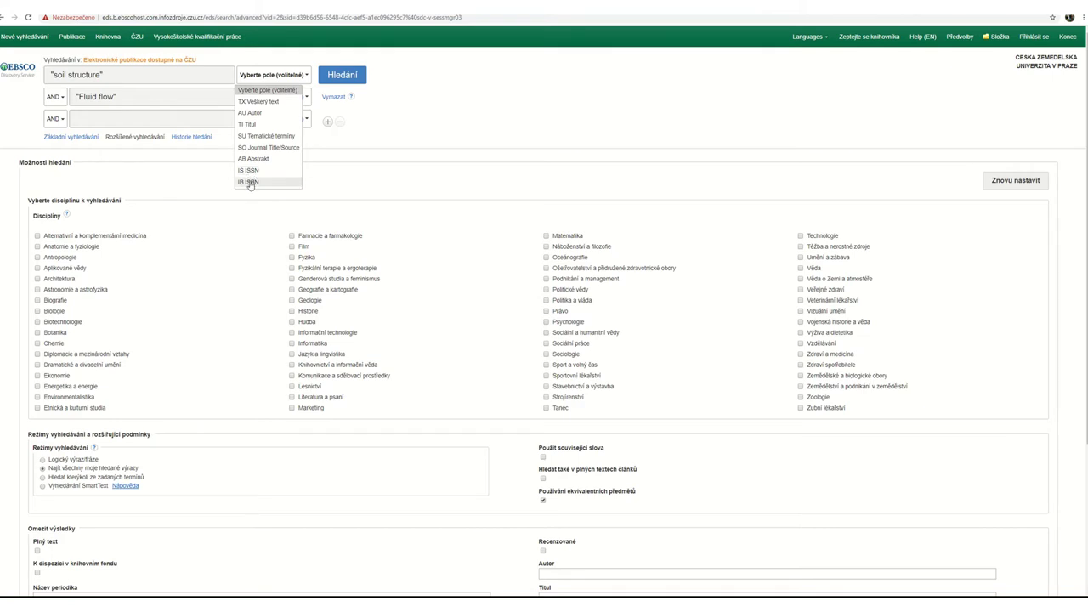
click(273, 105)
click(304, 97)
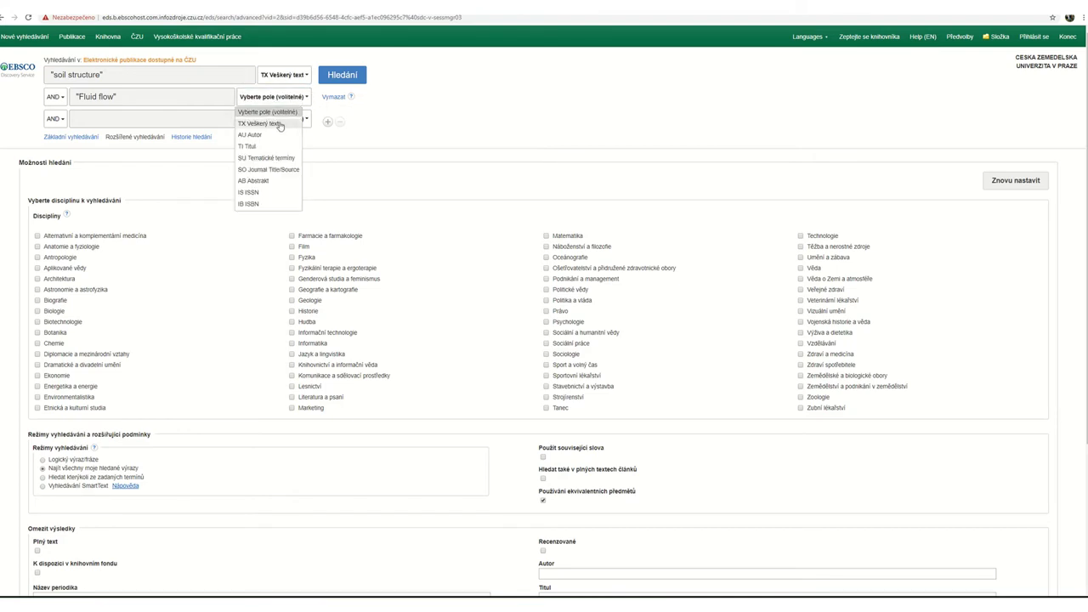
click(279, 124)
click(344, 78)
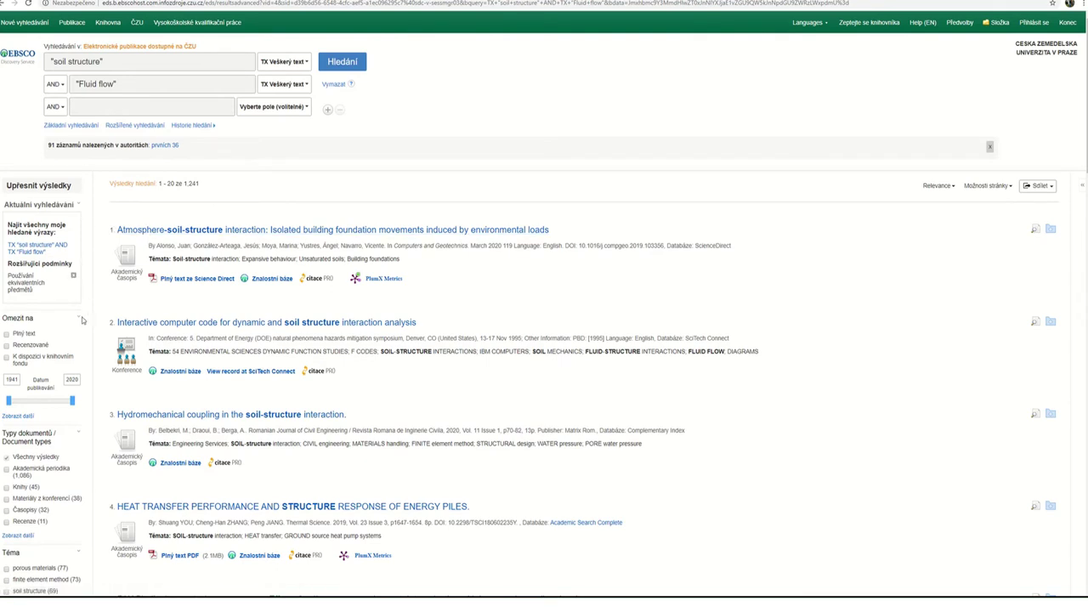
Step: Limit the results to full text (Plný text) and set the earliest publication year to 2013
click(7, 335)
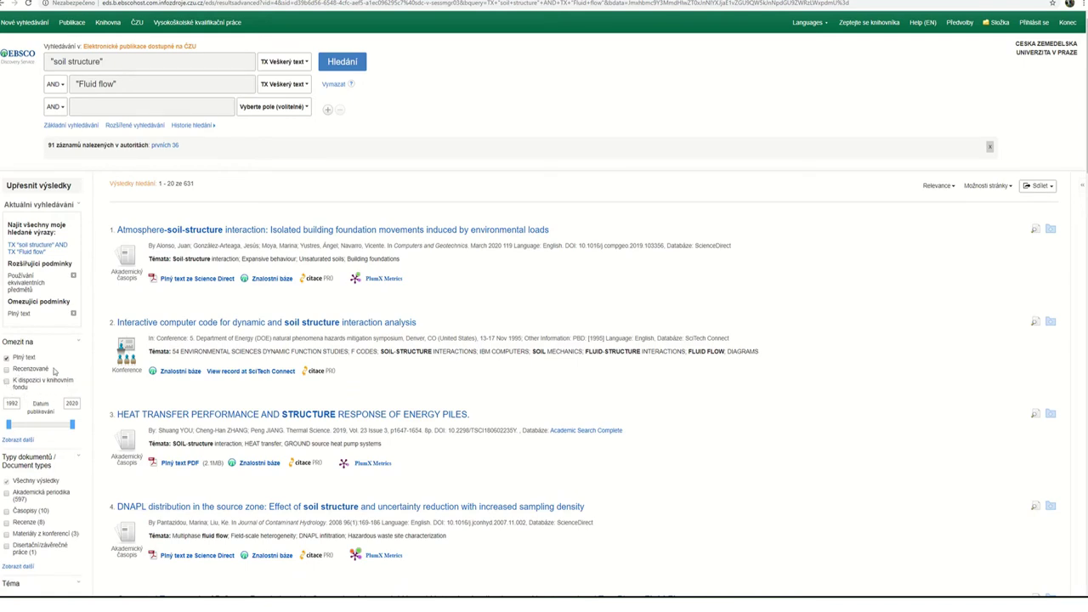
scroll(39, 375, down, 1)
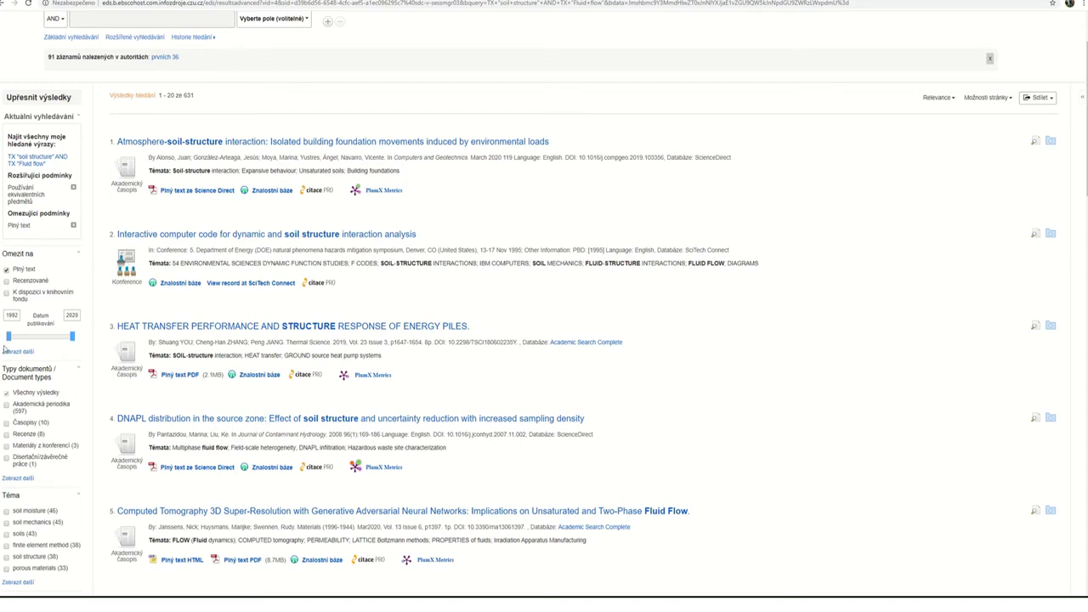
drag(10, 338, 60, 346)
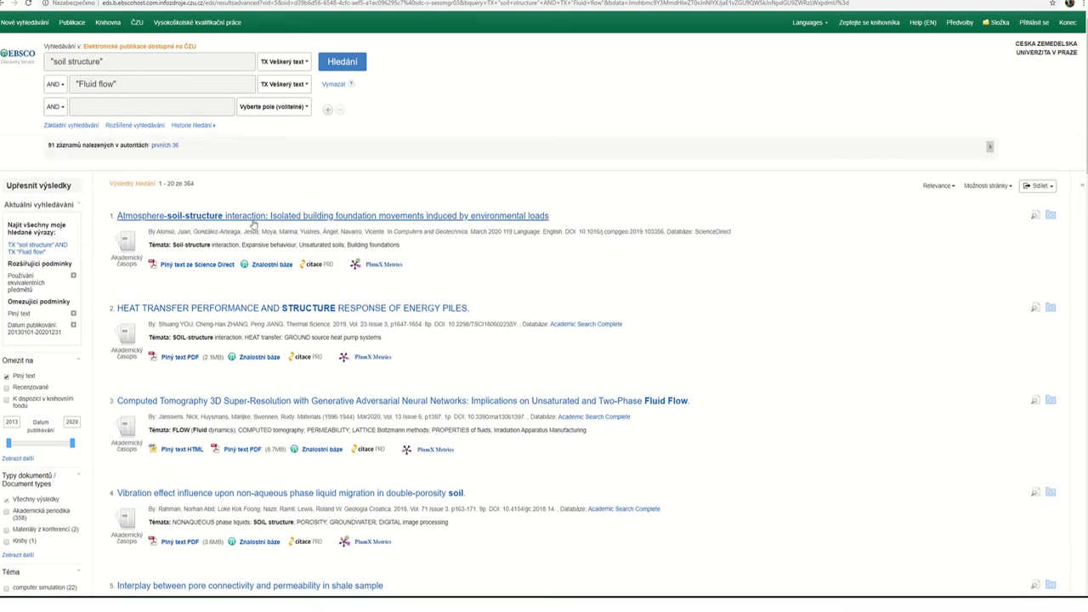
Step: Expand the Jazyk filter and examine the available refinements for document type, subject, language and content provider
scroll(89, 305, down, 1)
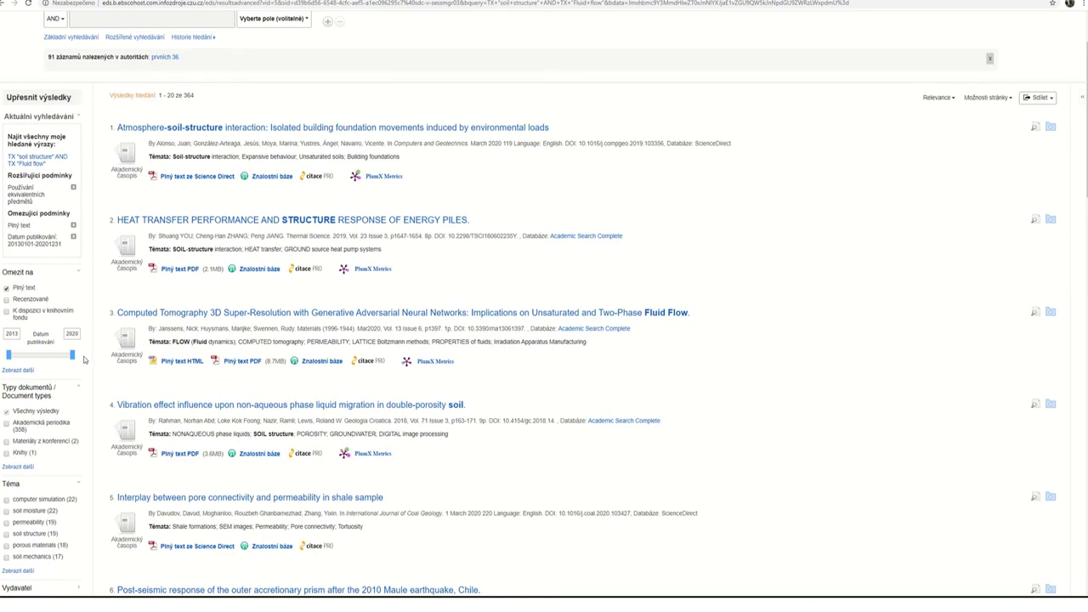
scroll(84, 360, down, 1)
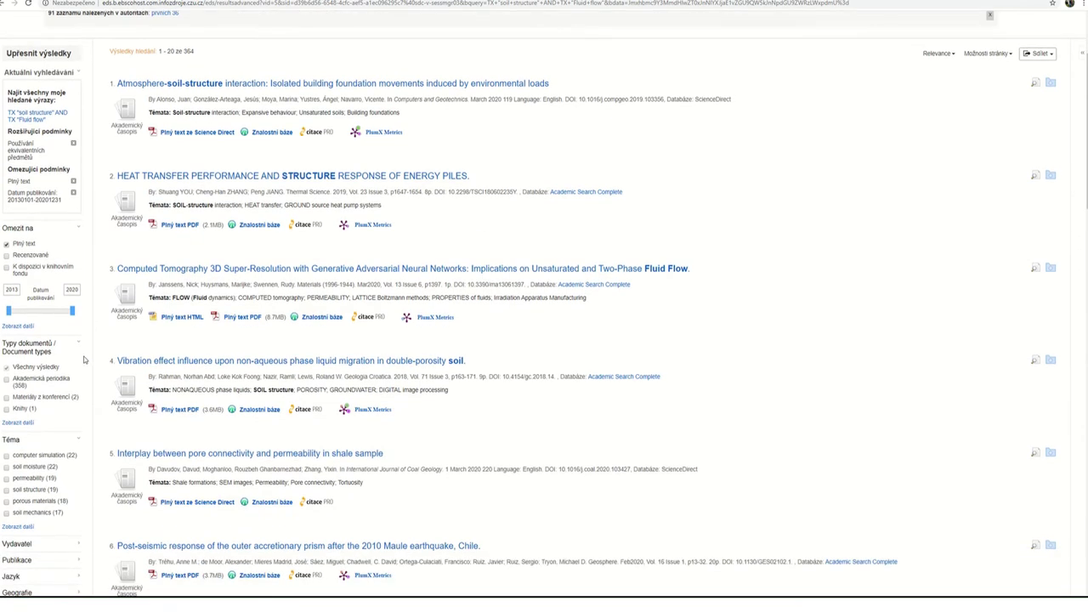
scroll(100, 364, down, 2)
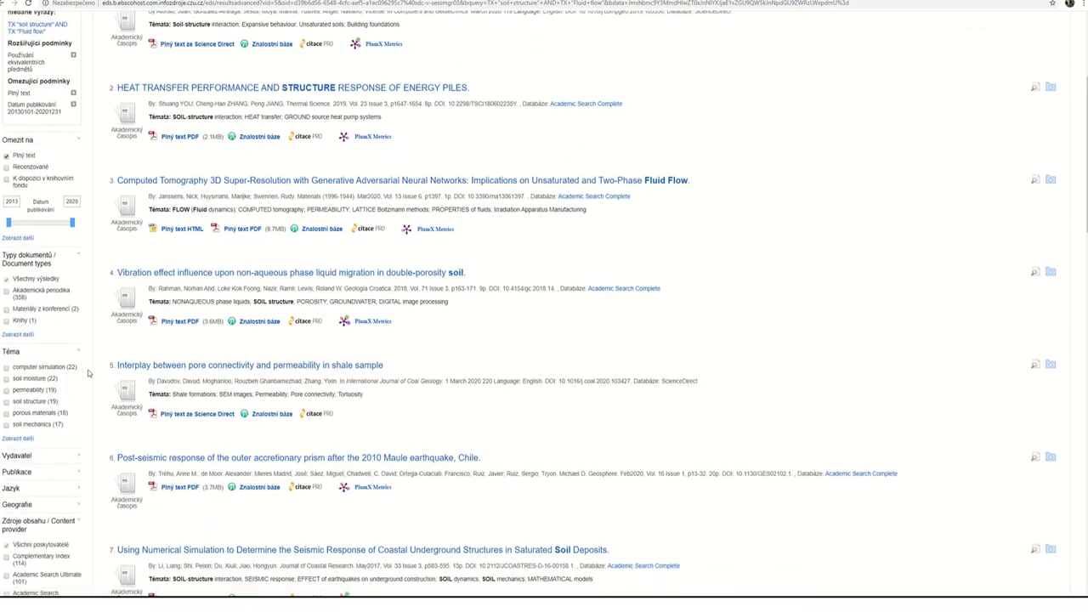
scroll(87, 372, down, 3)
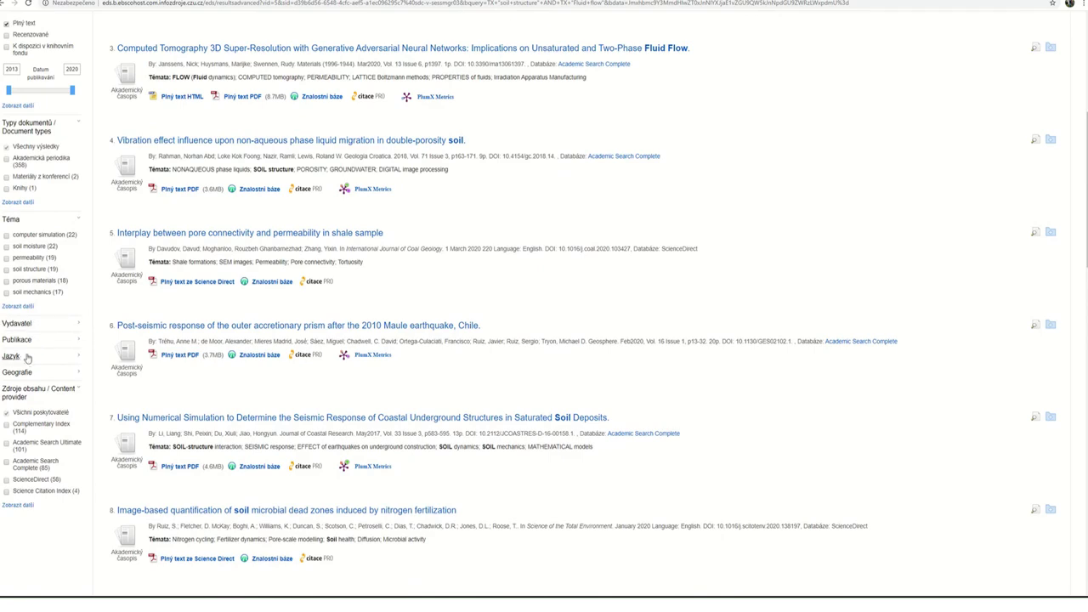
click(27, 358)
click(51, 368)
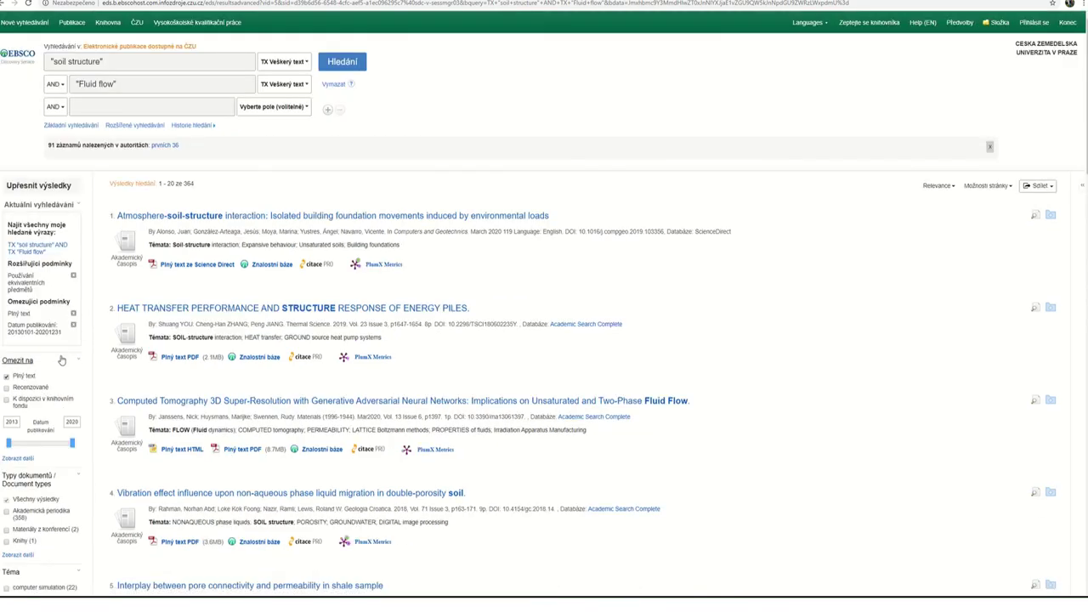
scroll(68, 367, down, 7)
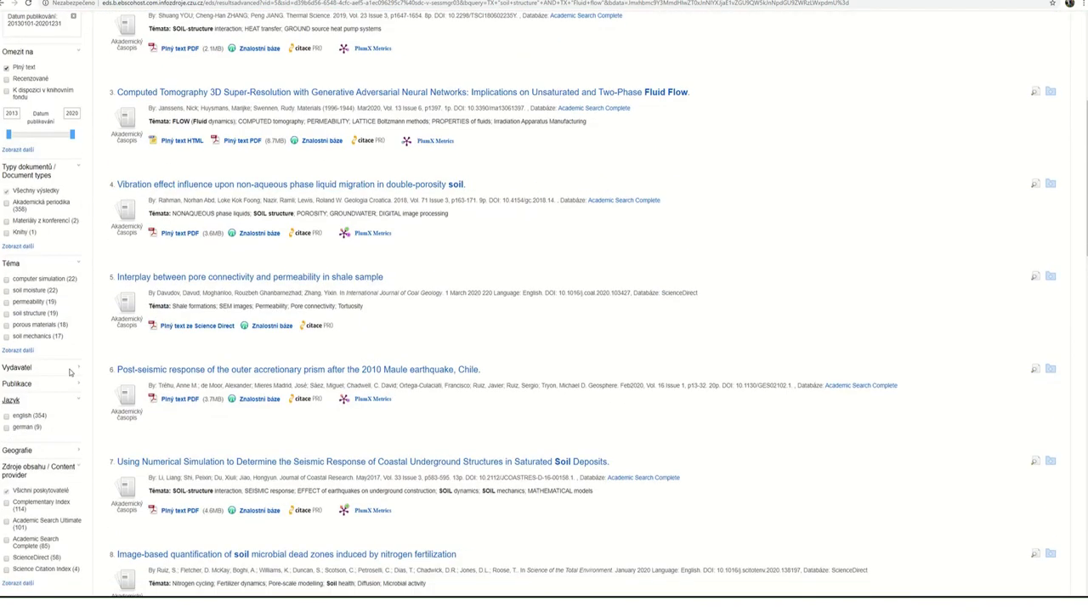
scroll(71, 372, down, 2)
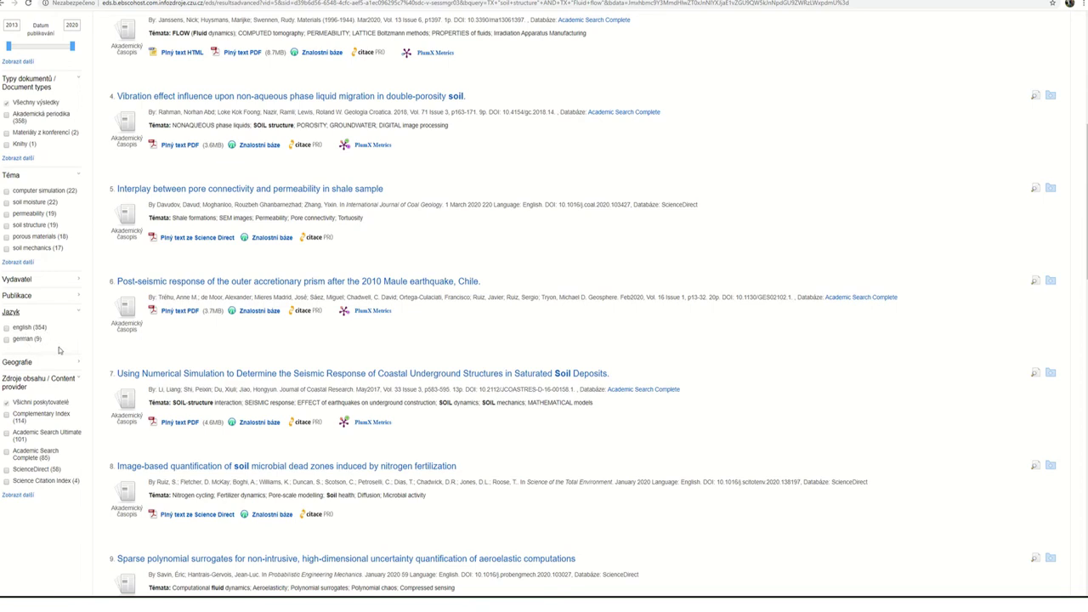
scroll(73, 343, down, 1)
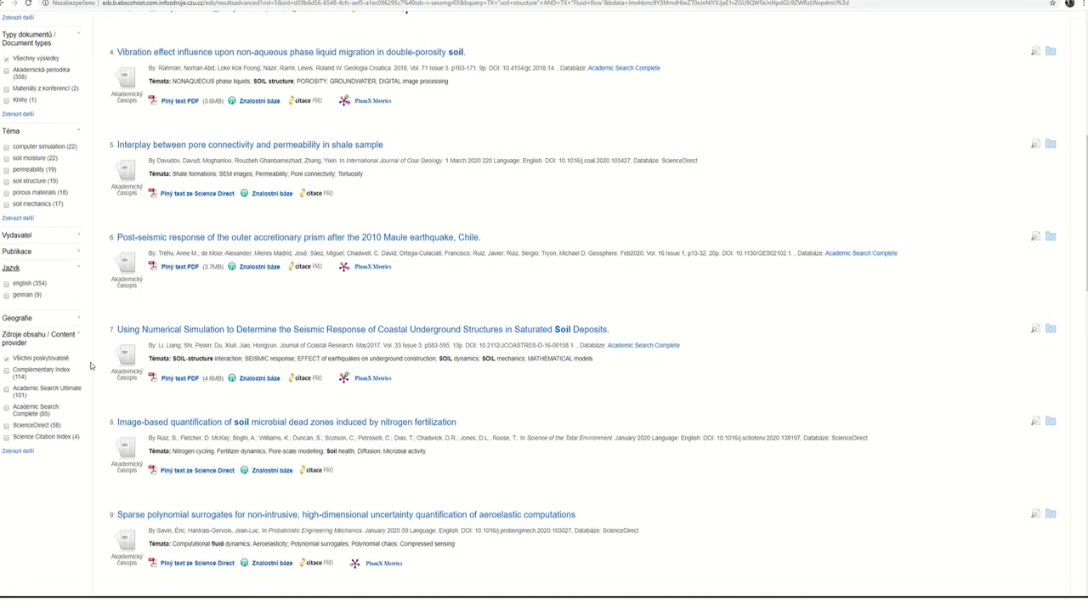
scroll(85, 366, up, 3)
scroll(74, 367, up, 7)
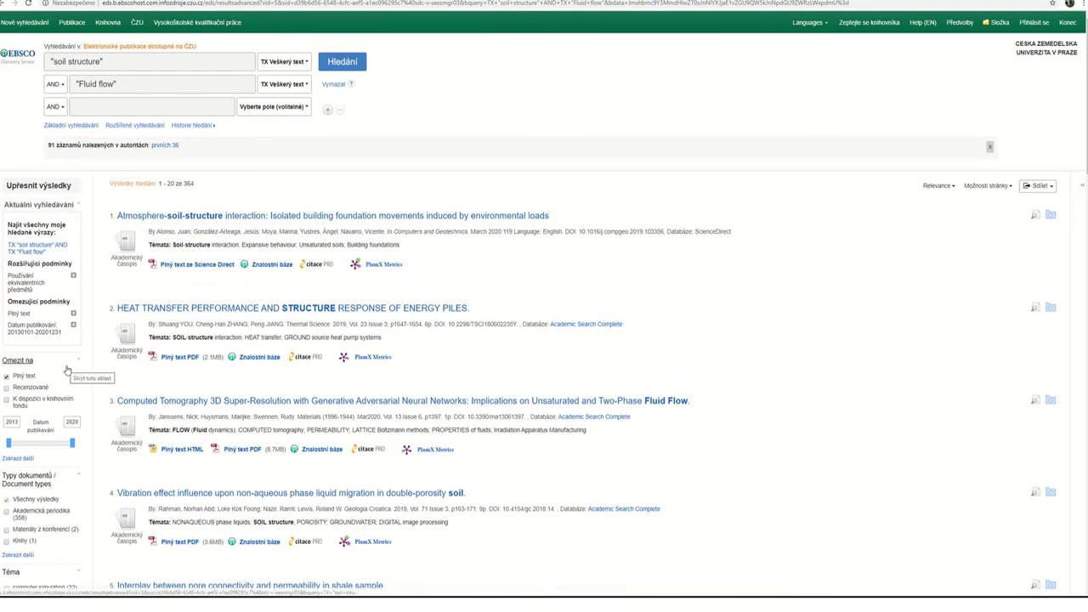
Step: Leave the search results and open the ČZU library (Knihovna) home page
click(29, 253)
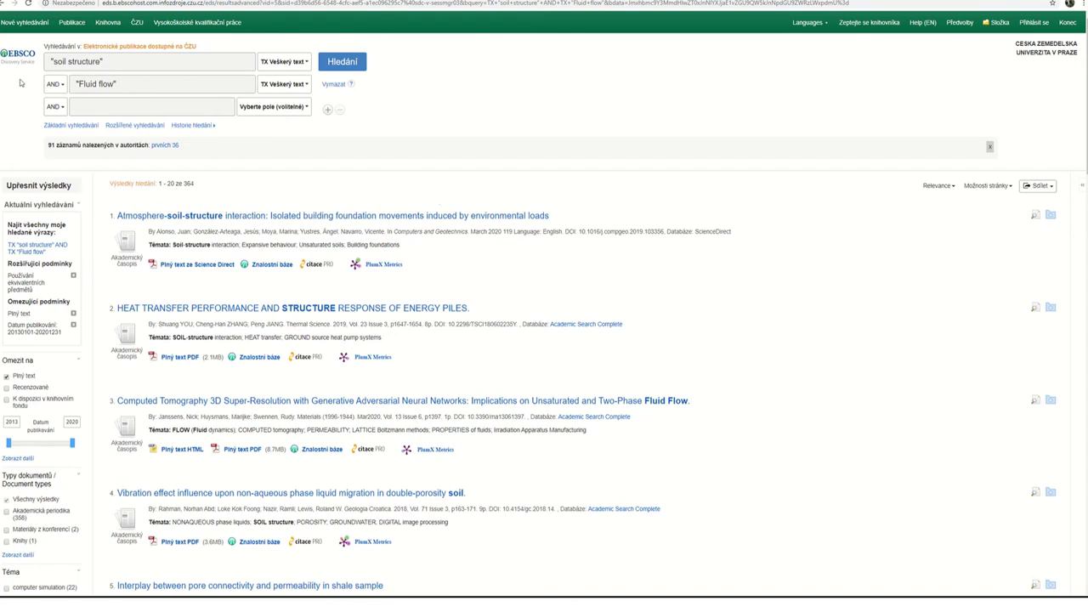
click(108, 26)
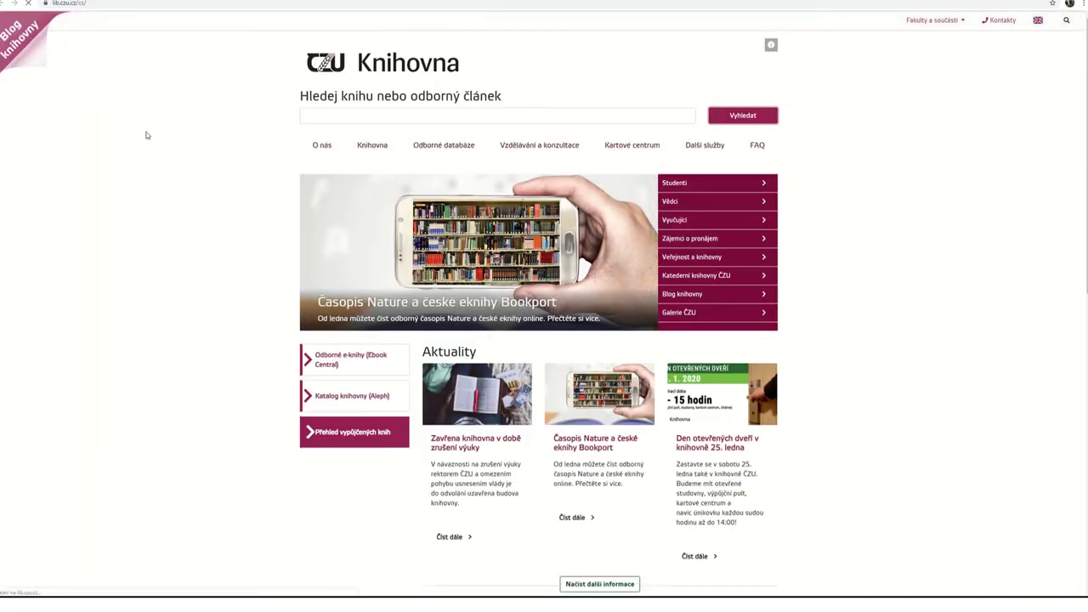